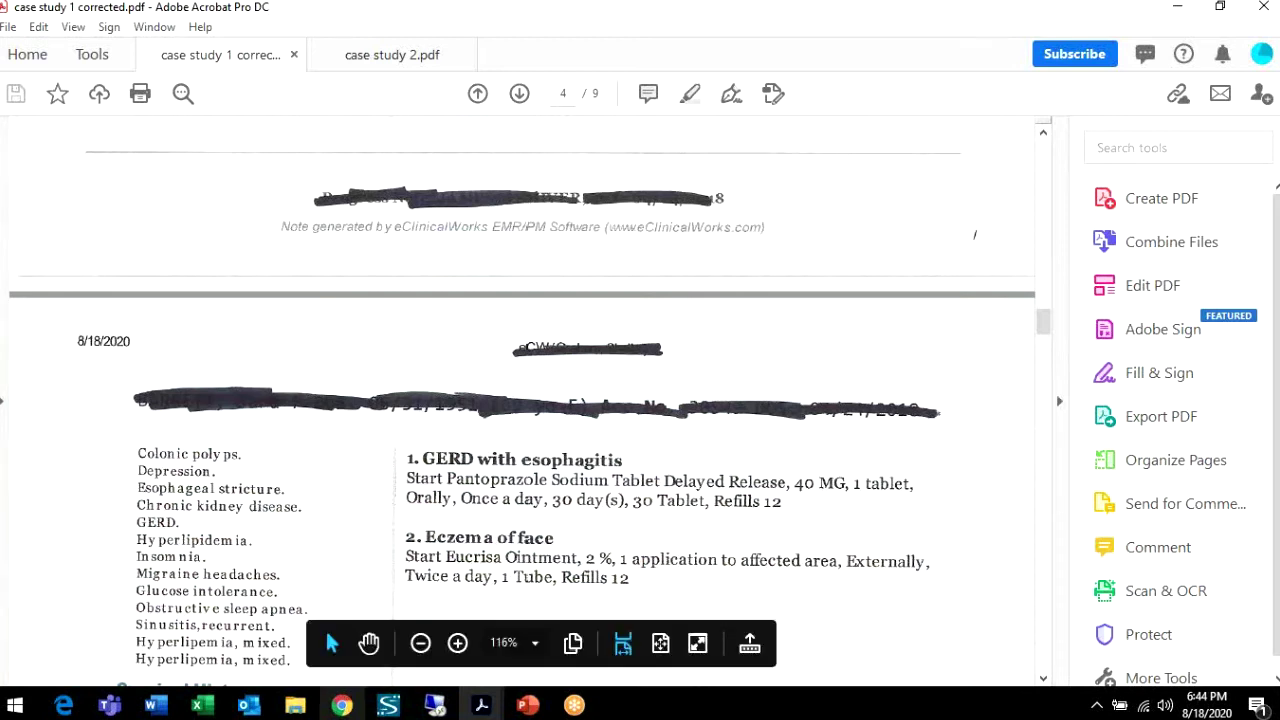
# - Open the workbook SAMPLE REVIEW FOR PRESENTATION KT 8.18.20 from the ATLANTA TRAINING DOCUMENTS folder
pyautogui.moveTo(342, 705)
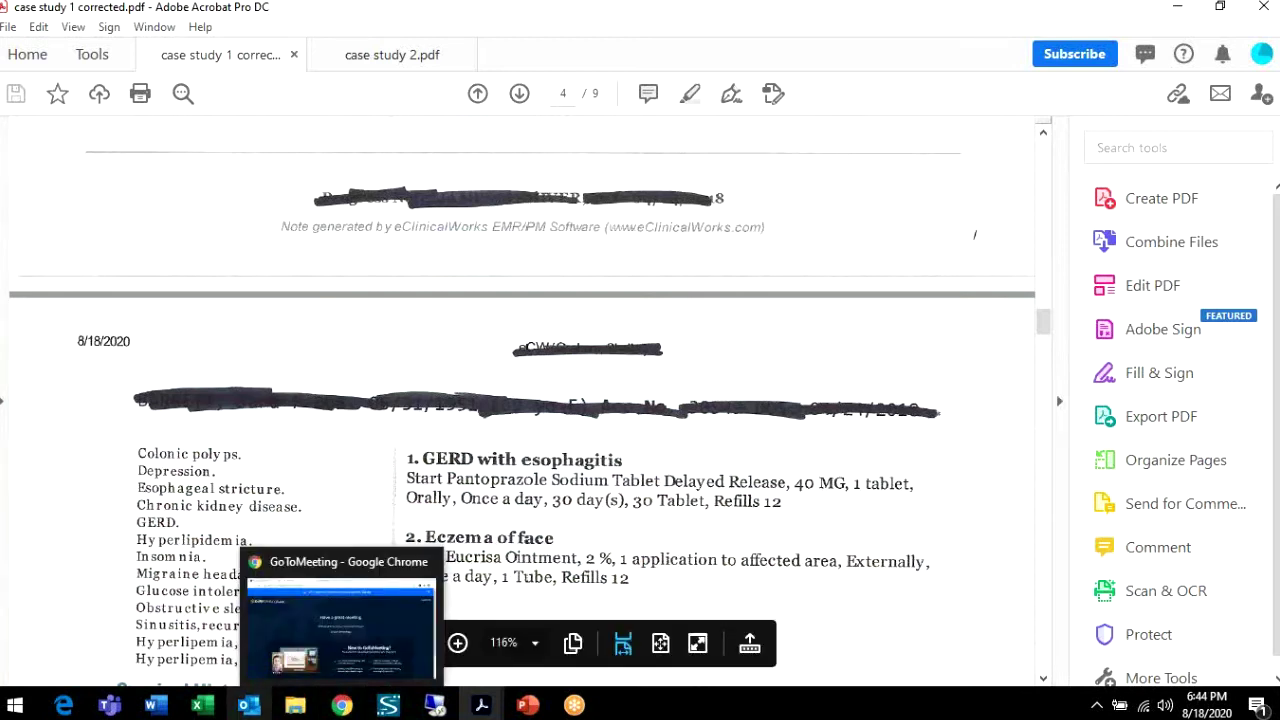
pyautogui.click(291, 708)
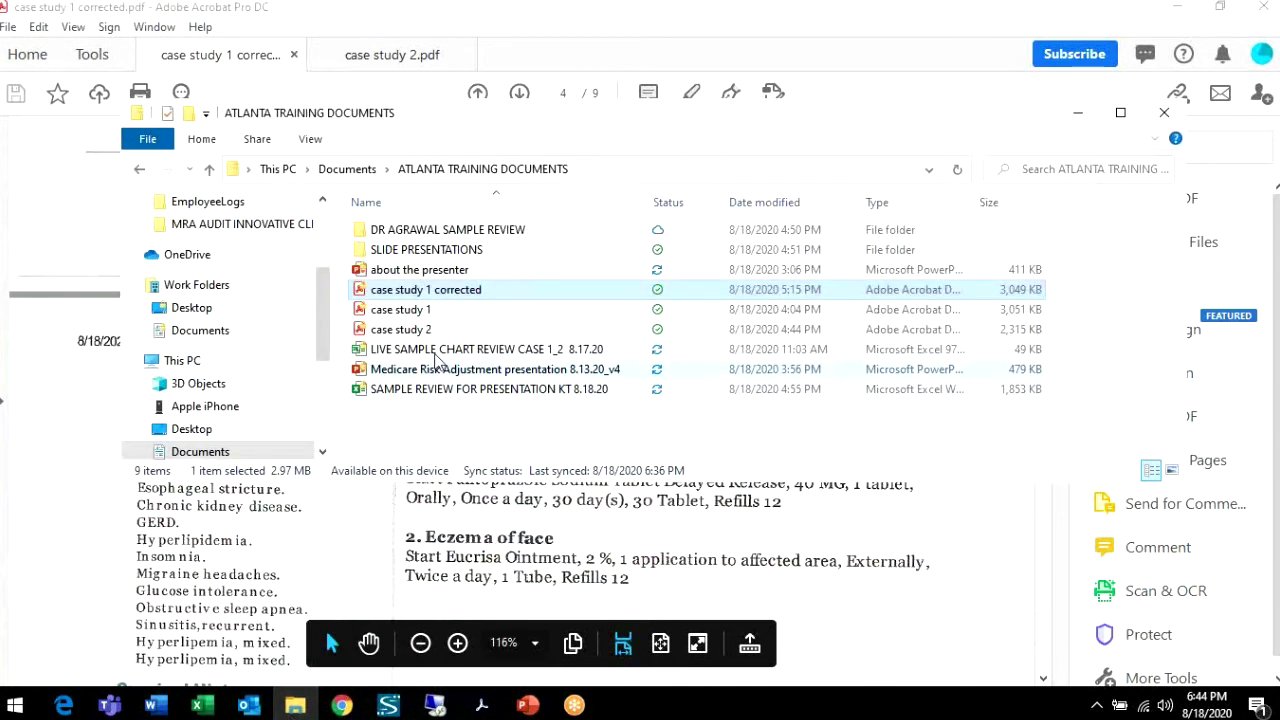
pyautogui.click(453, 391)
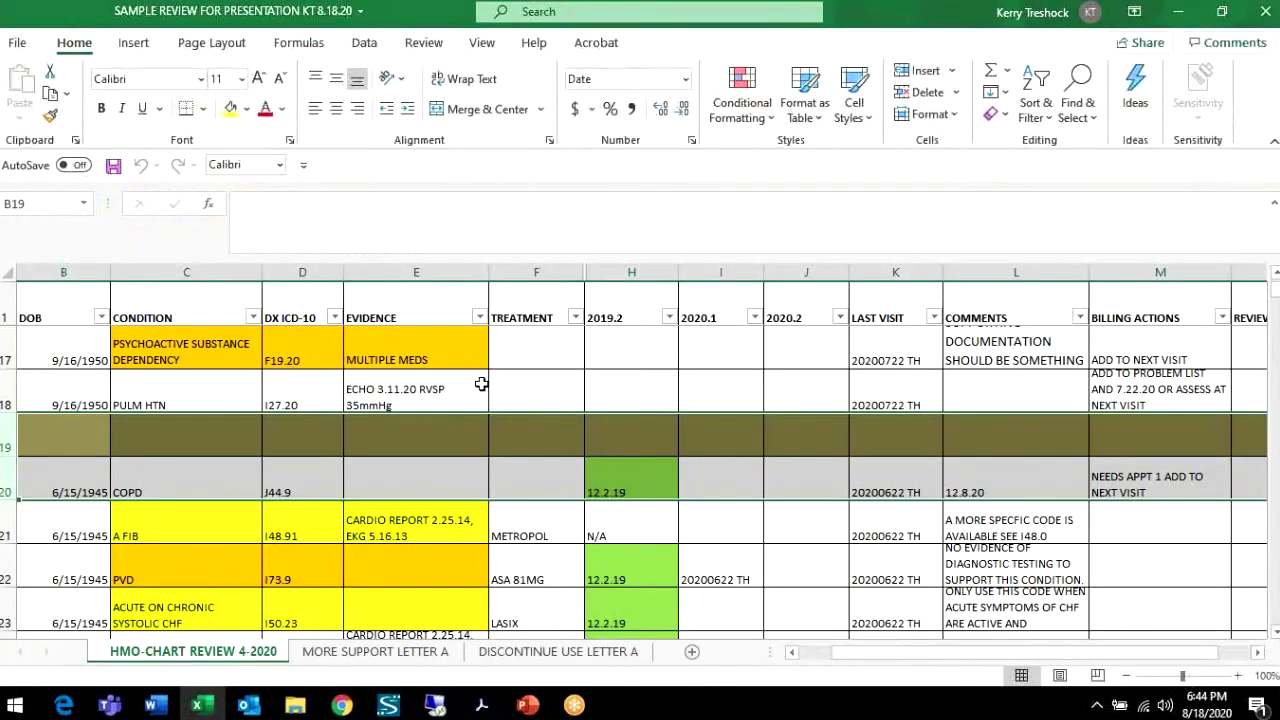
# - Review the first patient's entries on the HMO-CHART REVIEW 4-2020 sheet, including the DM W/HYPERGLYCEMIA condition and the row 5 comment on peripheral vascular disease
pyautogui.scroll(5, 883, 400)
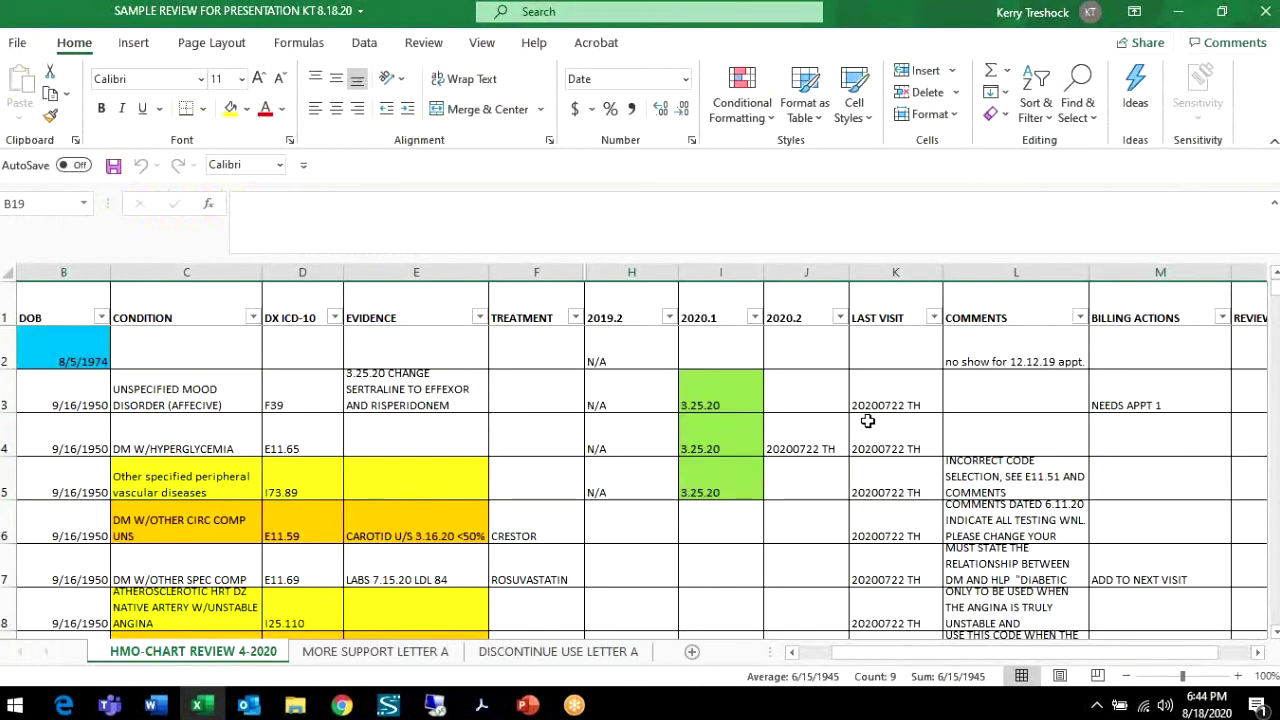
pyautogui.scroll(-2, 863, 430)
pyautogui.scroll(1, 856, 430)
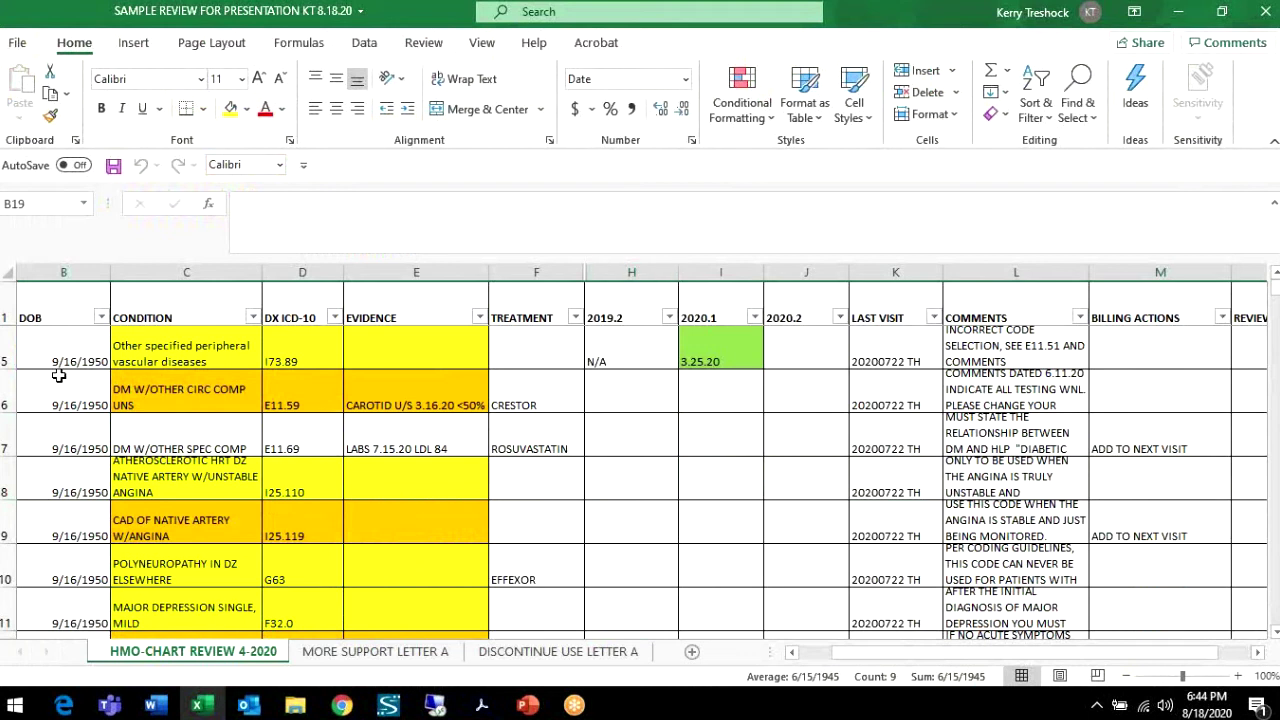
pyautogui.scroll(1, 57, 378)
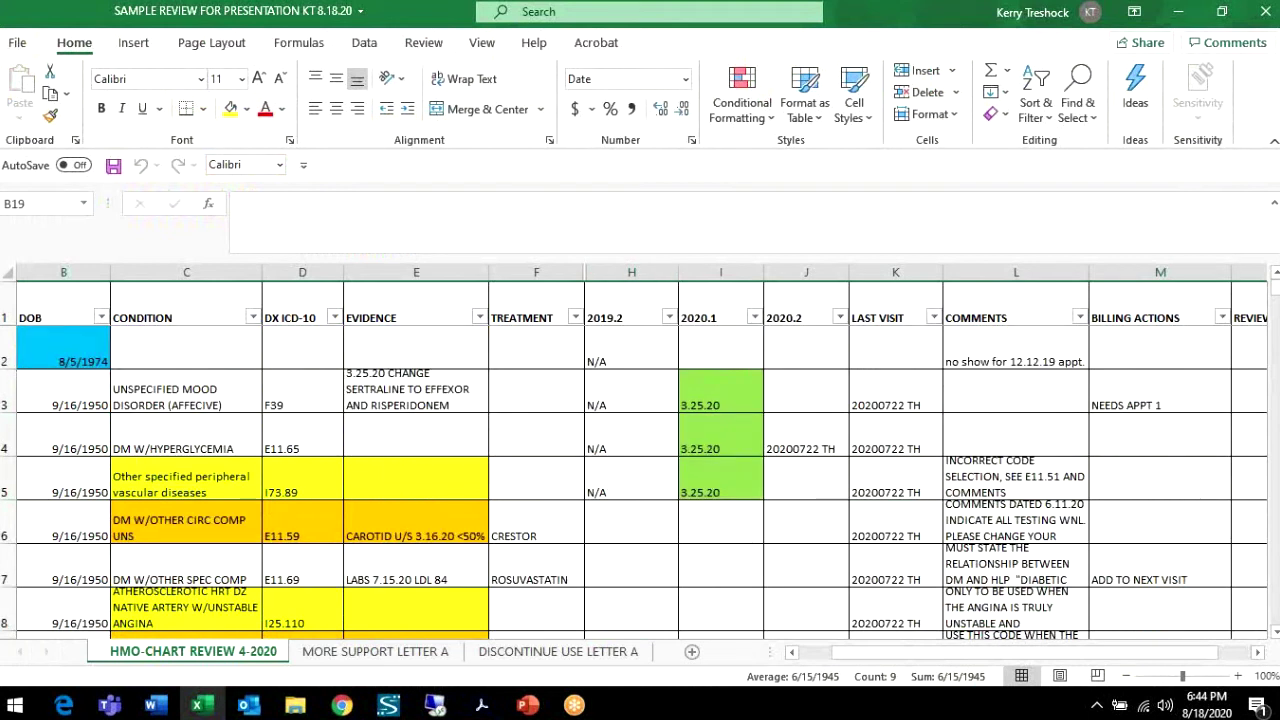
pyautogui.click(1275, 633)
pyautogui.click(1275, 633)
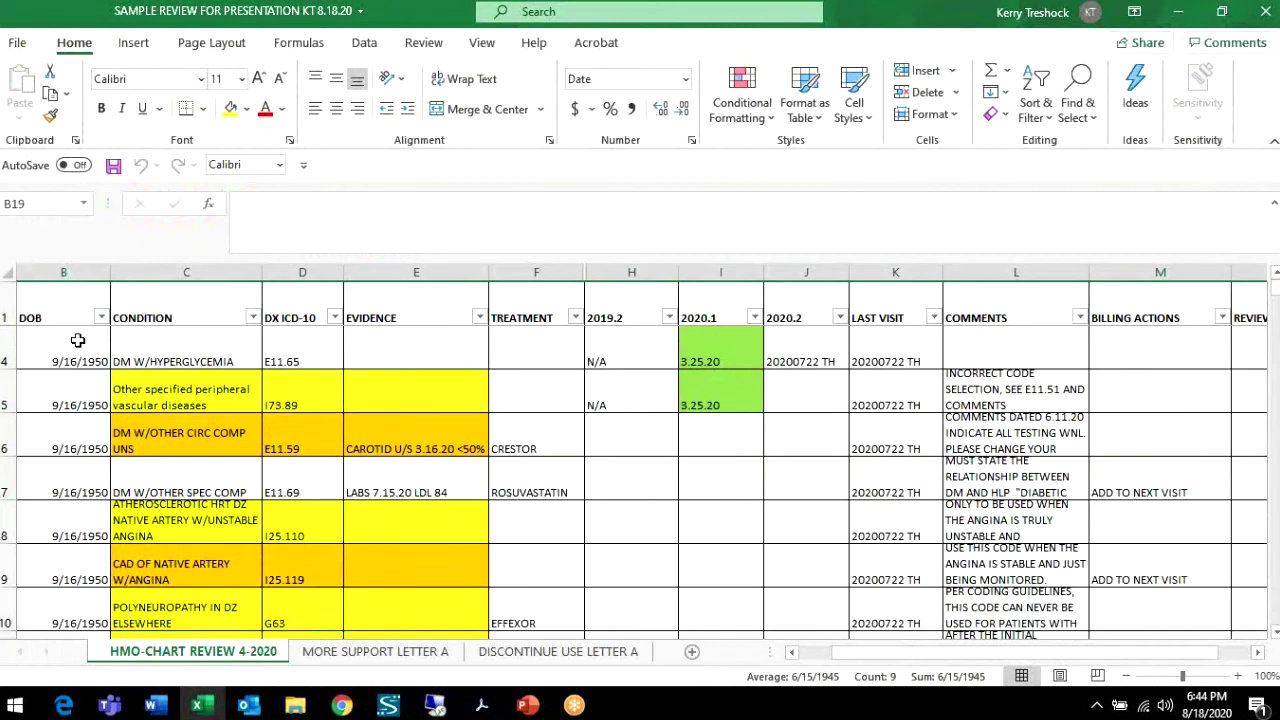
pyautogui.click(175, 389)
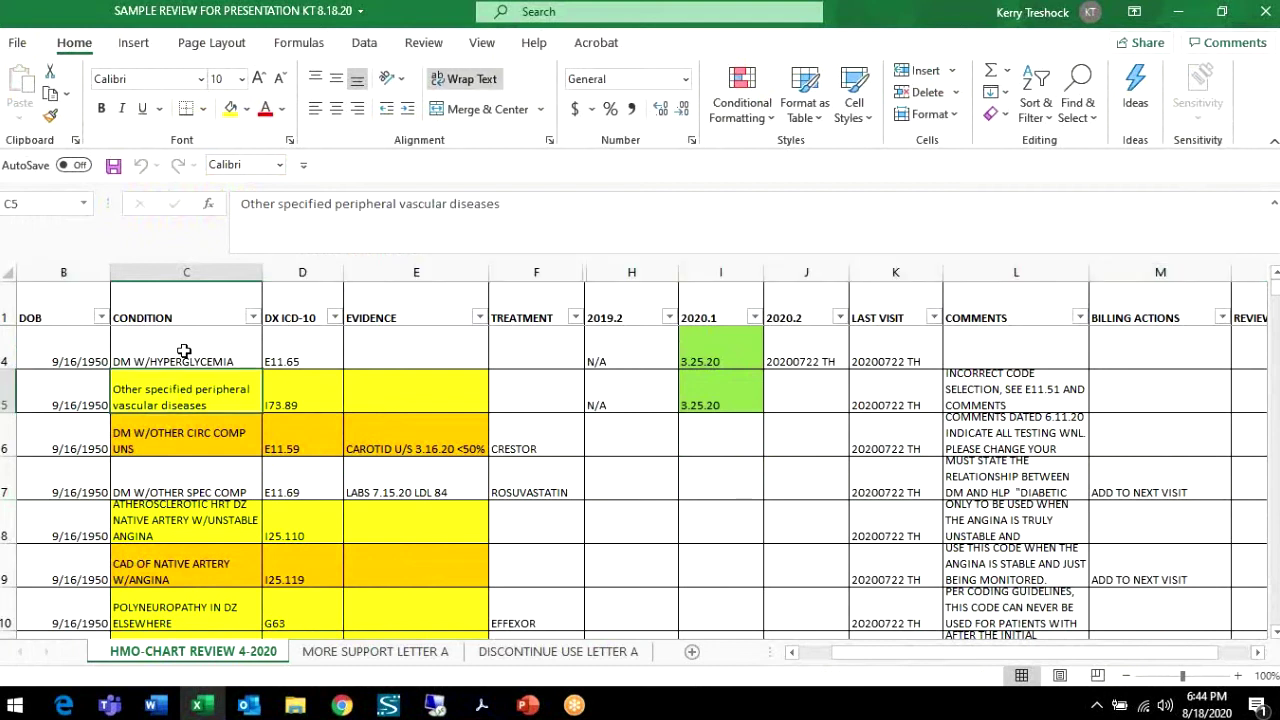
pyautogui.click(184, 350)
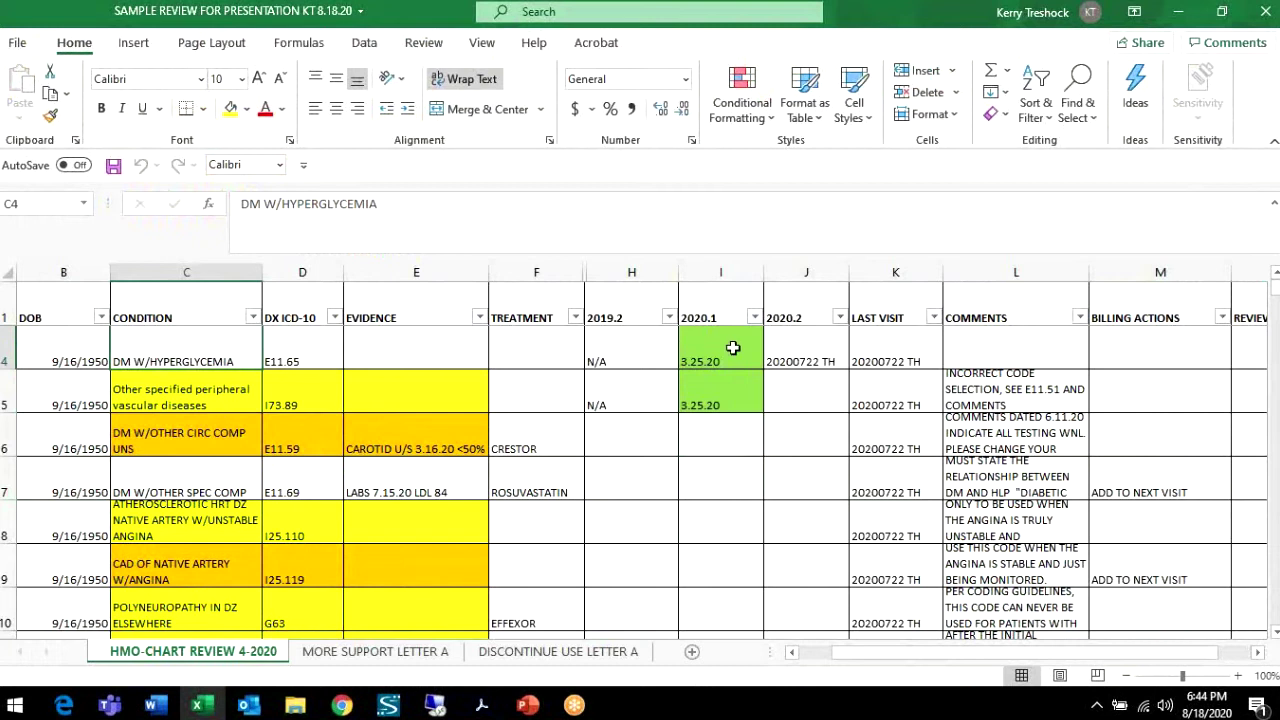
pyautogui.click(171, 396)
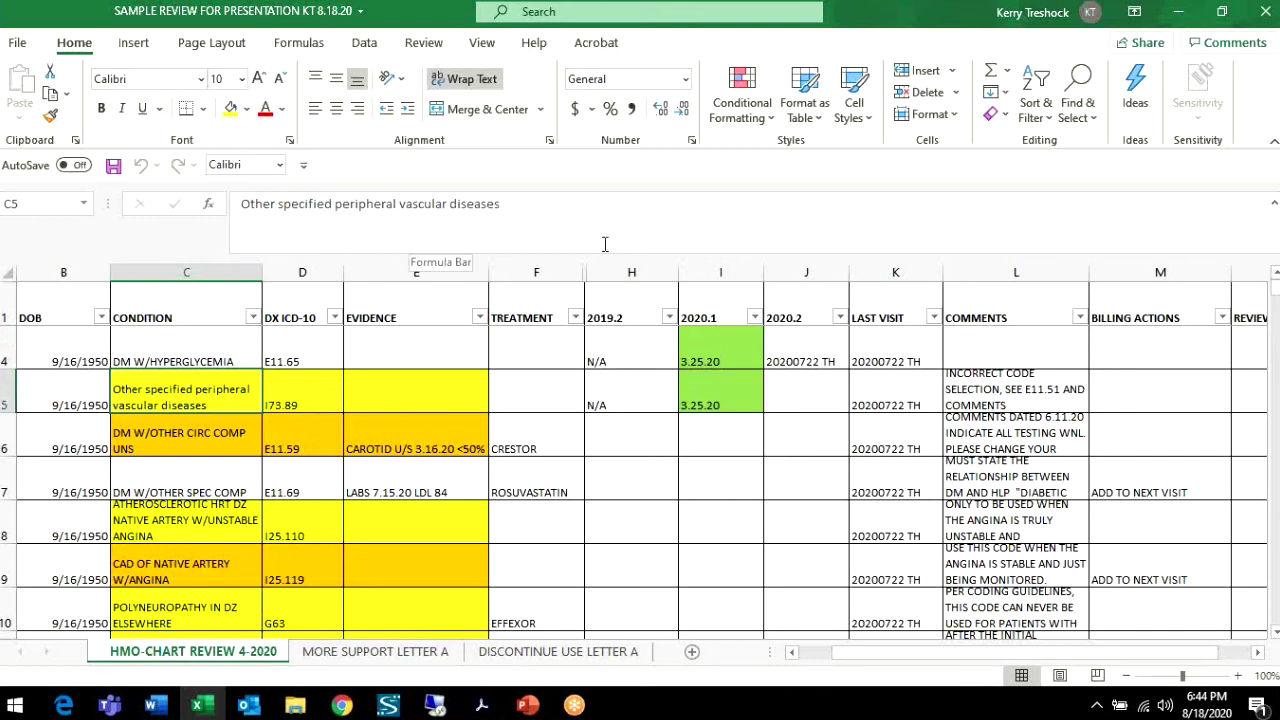
pyautogui.click(962, 388)
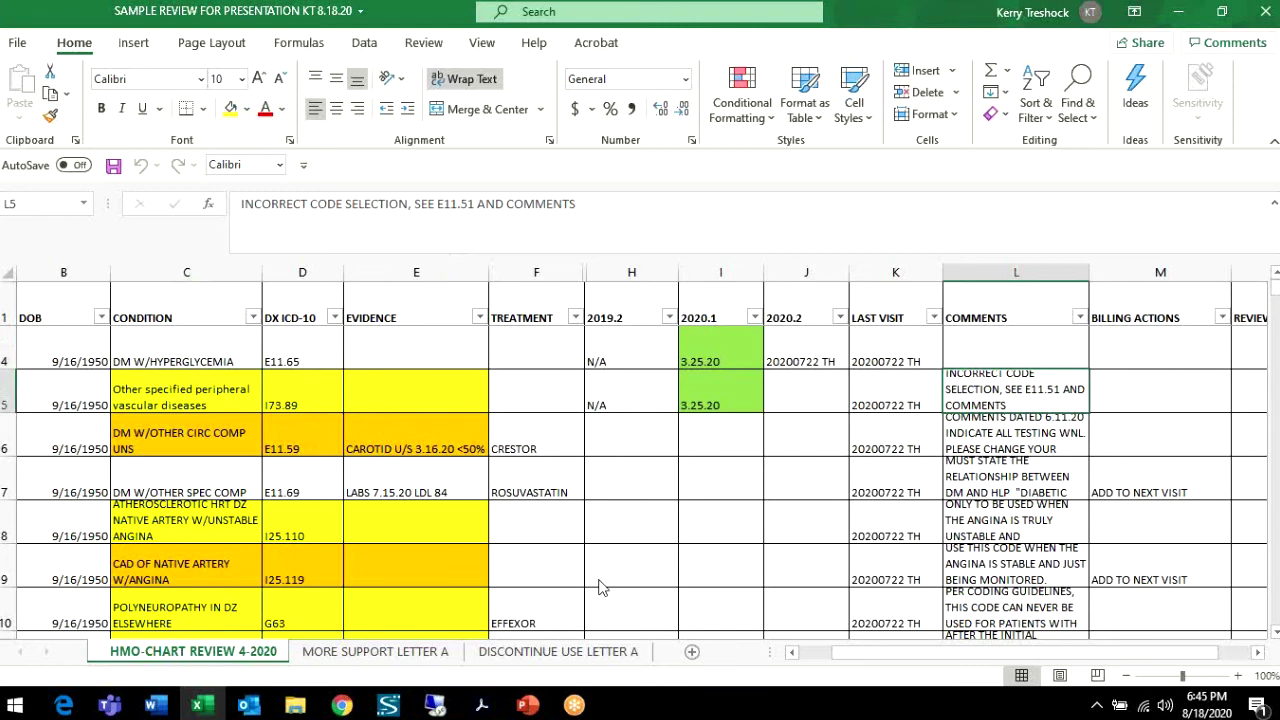
# - Read the full comment for DM W/OTHER CIRC COMP in row 6 and its carotid ultrasound evidence
pyautogui.click(386, 460)
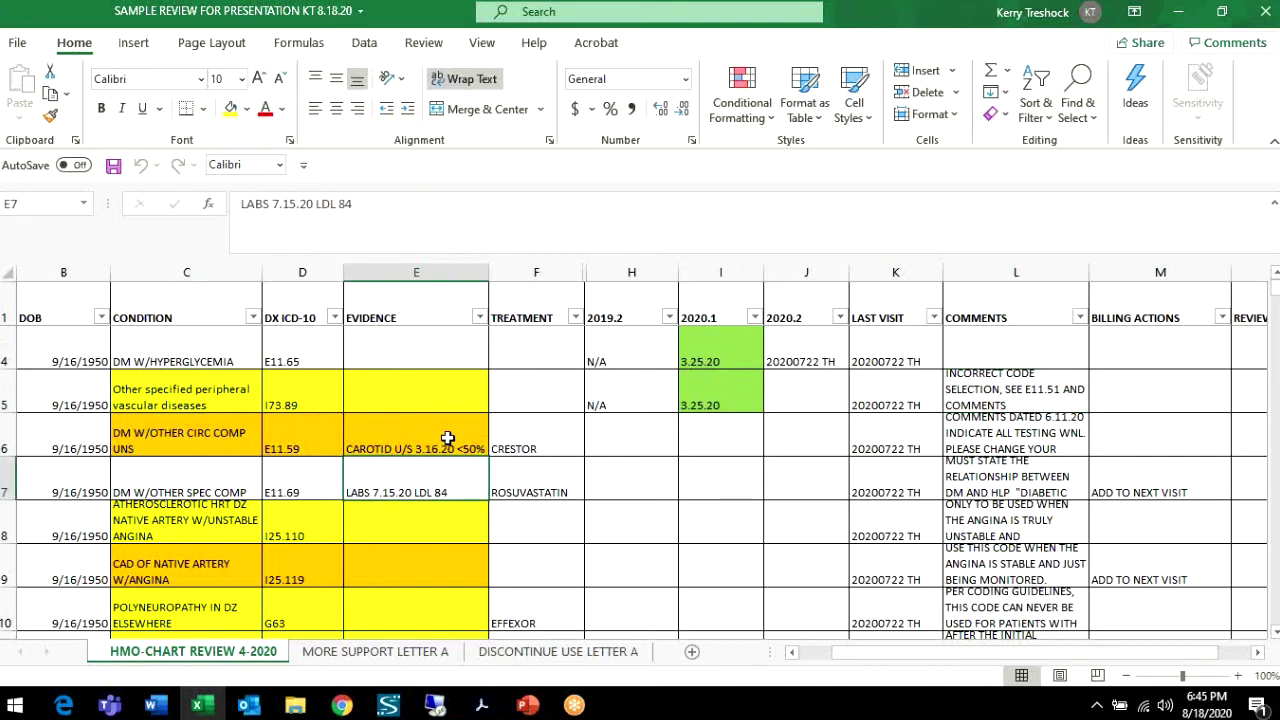
pyautogui.click(1038, 437)
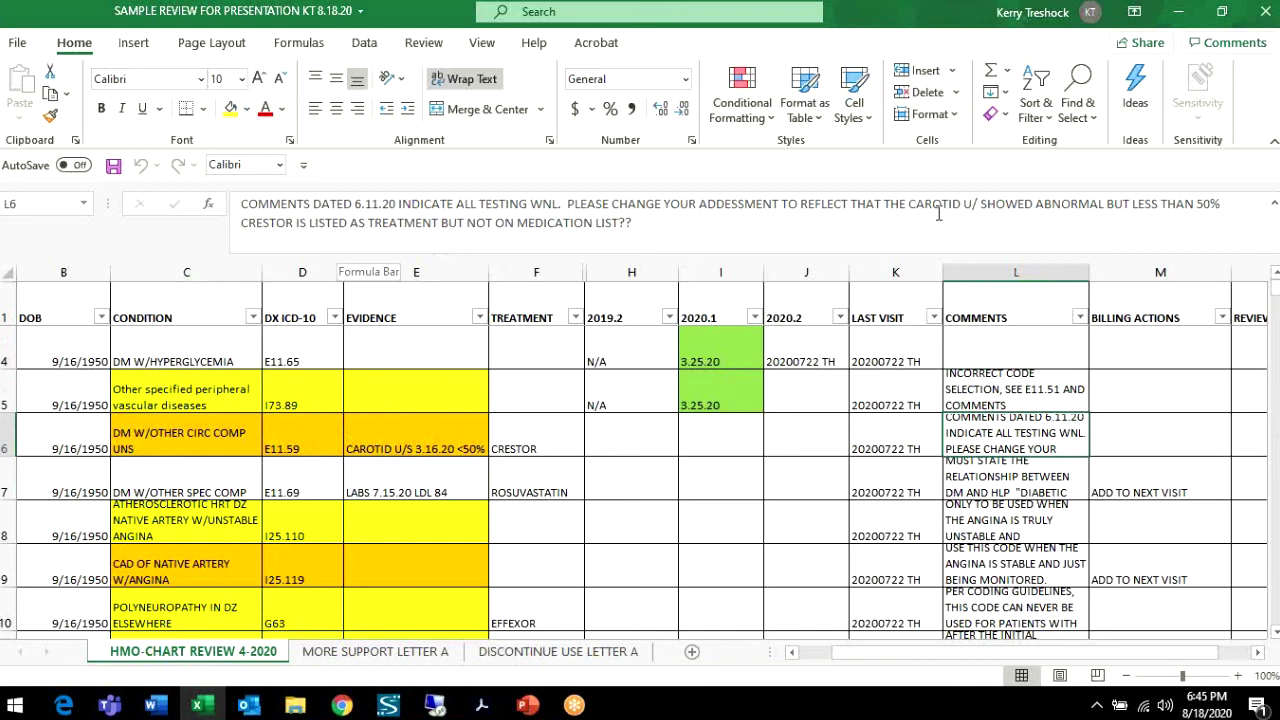
pyautogui.moveTo(1160, 205); pyautogui.dragTo(1067, 226)
pyautogui.click(1067, 226)
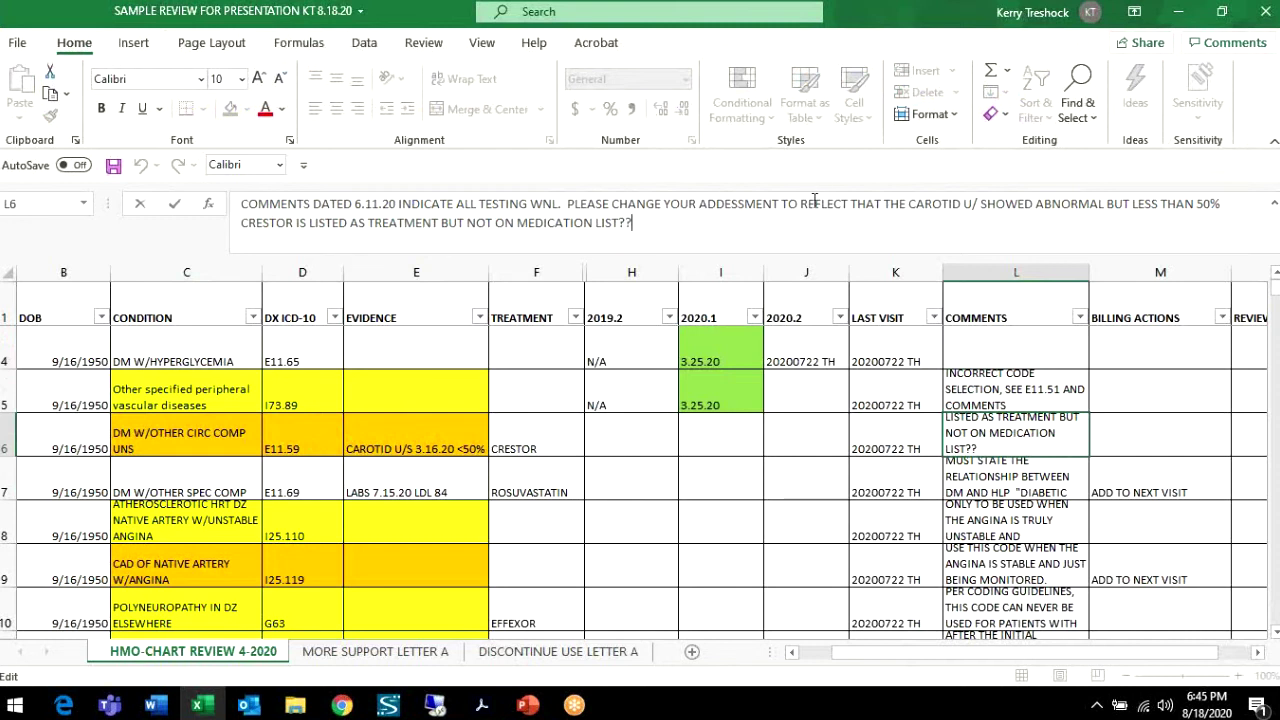
pyautogui.click(465, 435)
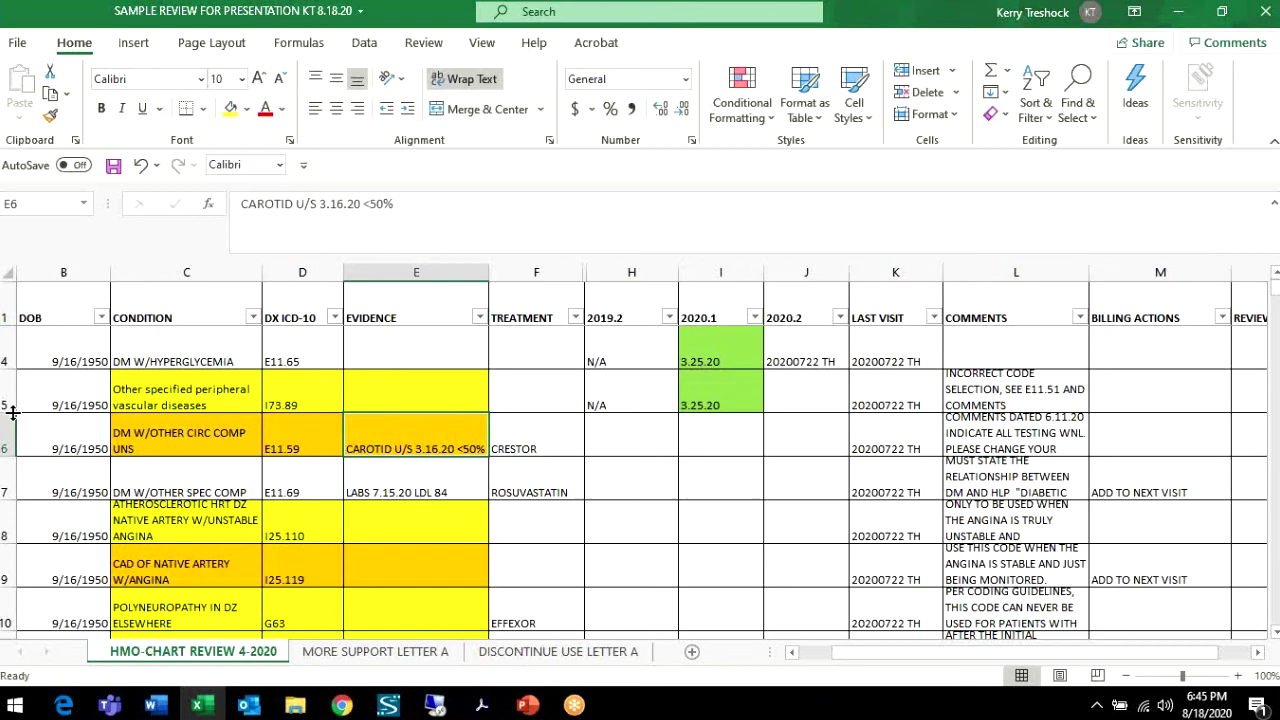
# - Increase the heights of rows 5 and 6 to fit more of their comments, and select the row 6 comment
pyautogui.moveTo(12, 412); pyautogui.dragTo(12, 444)
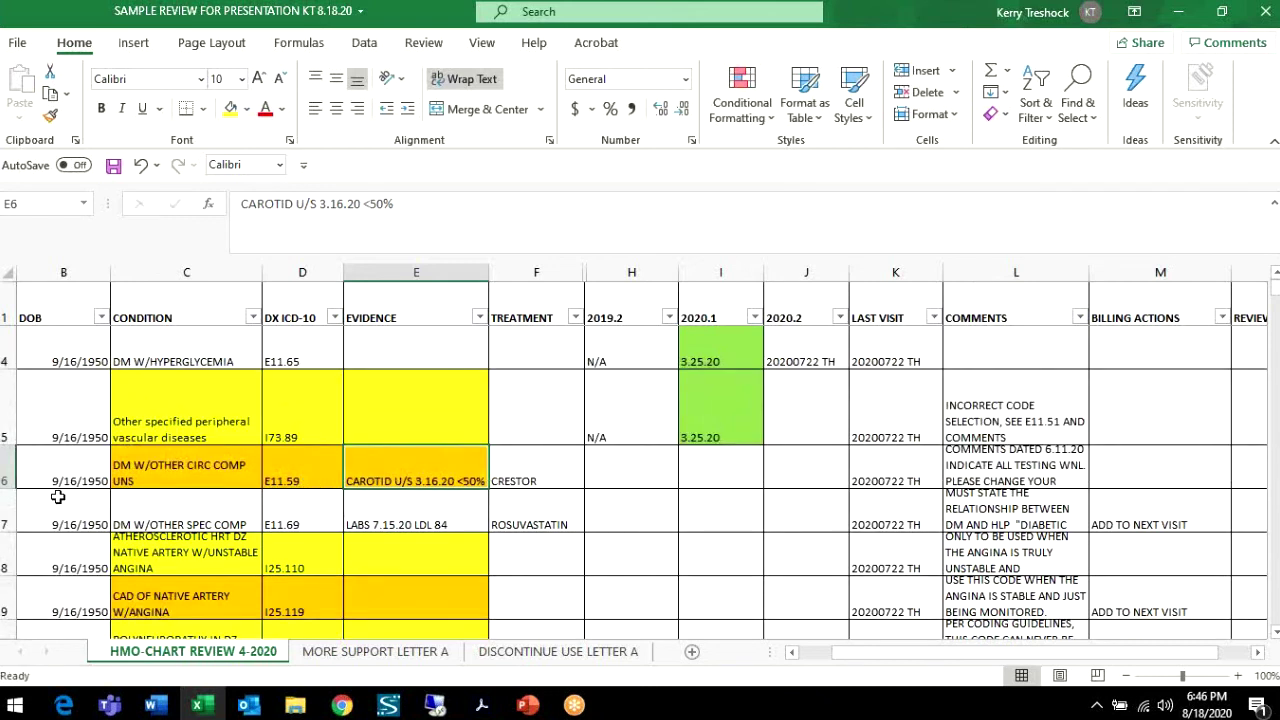
pyautogui.moveTo(12, 488); pyautogui.dragTo(12, 514)
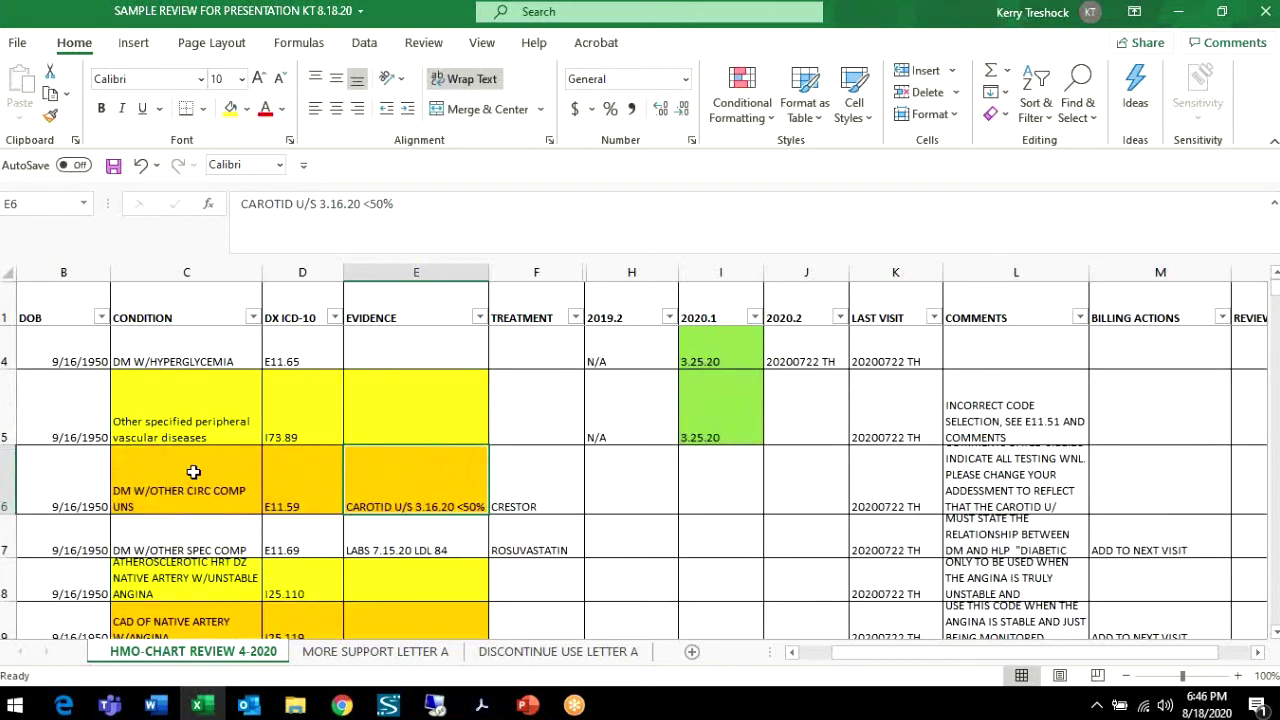
pyautogui.click(686, 471)
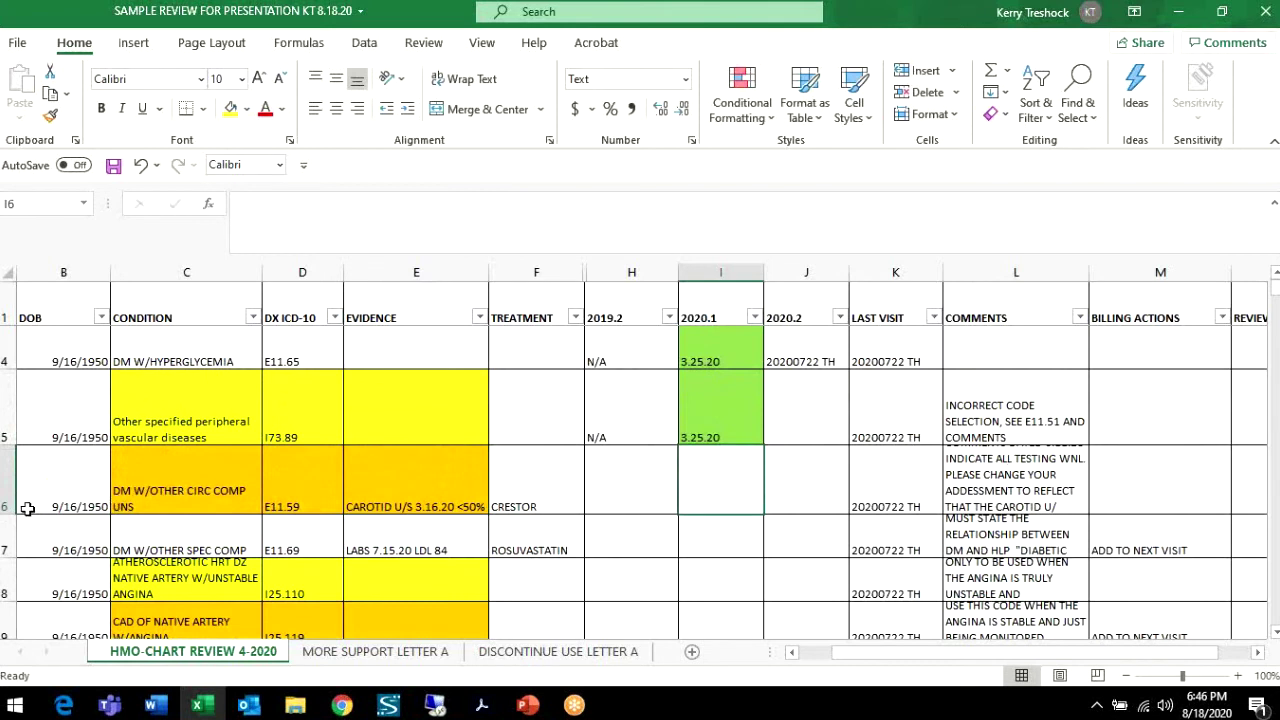
pyautogui.moveTo(12, 514); pyautogui.dragTo(12, 531)
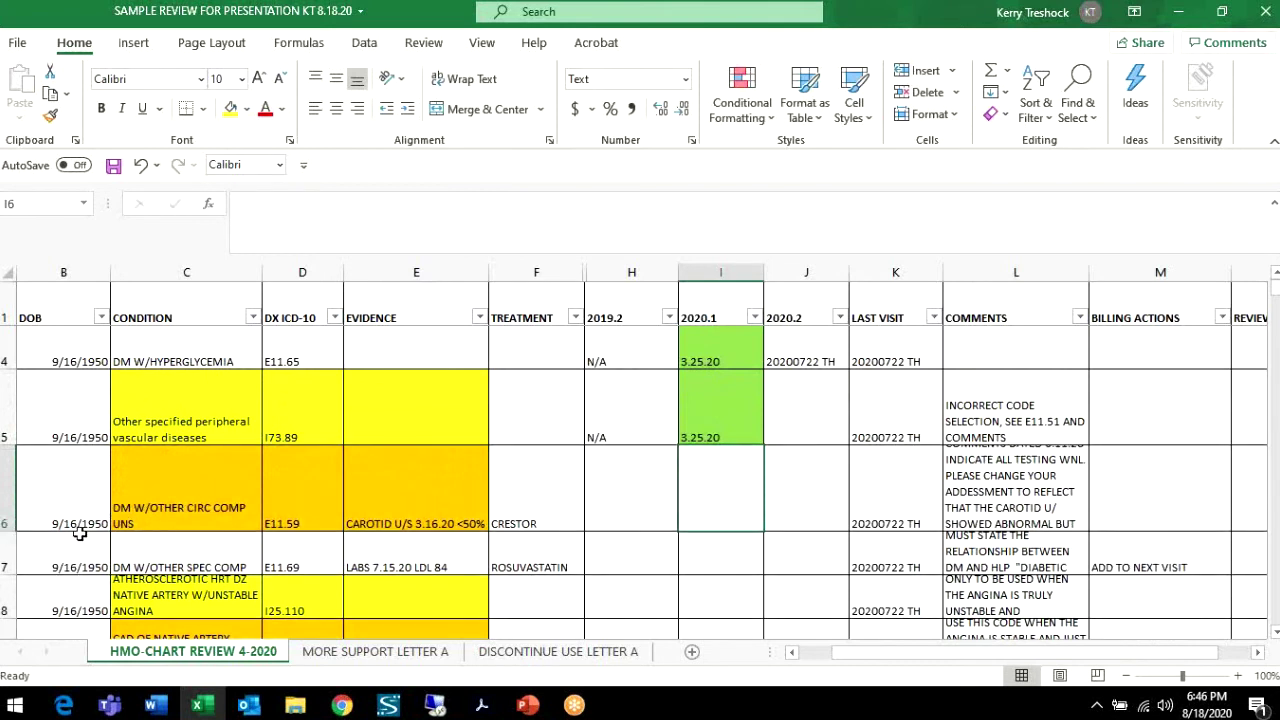
pyautogui.moveTo(10, 531); pyautogui.dragTo(12, 583)
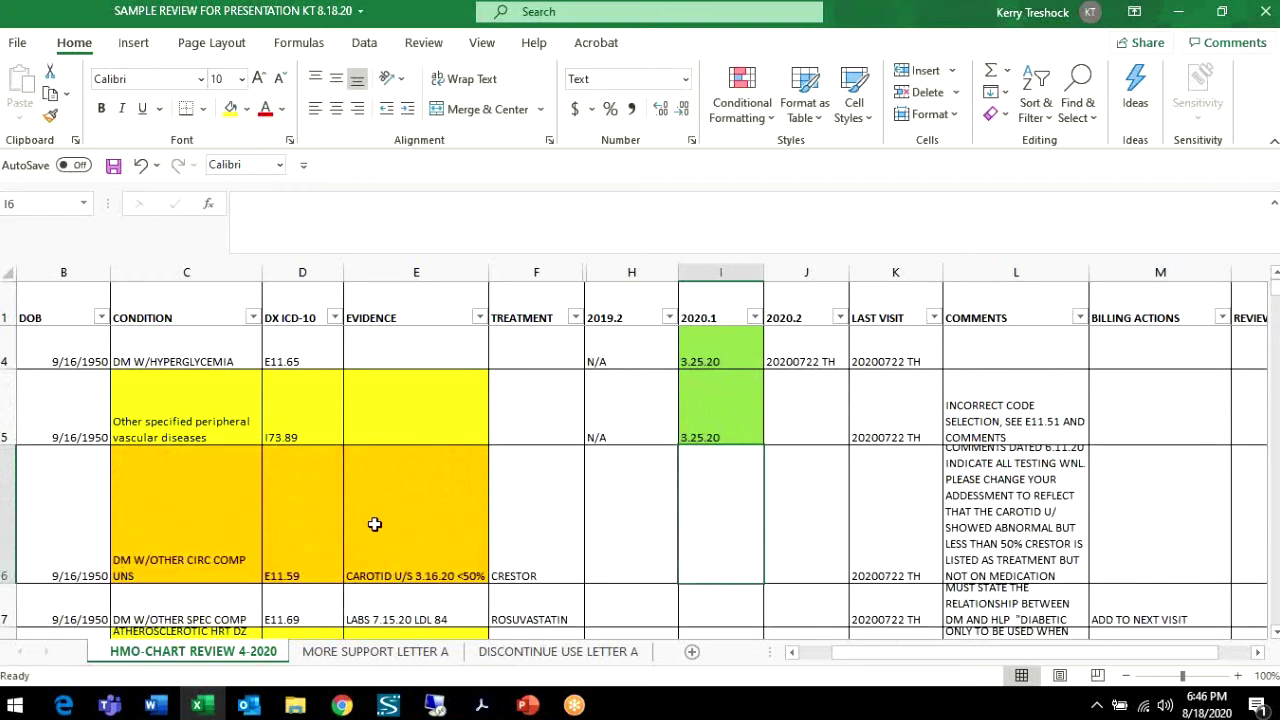
pyautogui.click(987, 498)
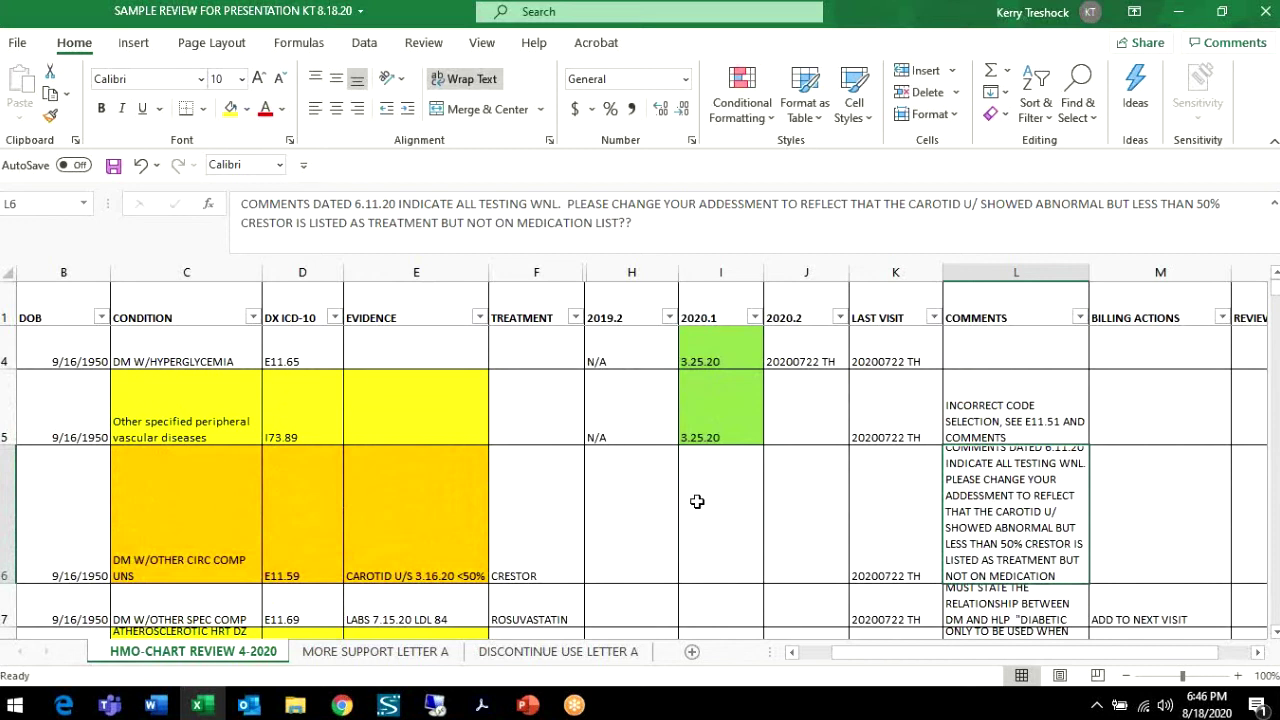
# - Select the comment for CAD OF NATIVE ARTERY W/ANGINA and increase the heights of angina rows 8 and 9
pyautogui.scroll(-1, 697, 501)
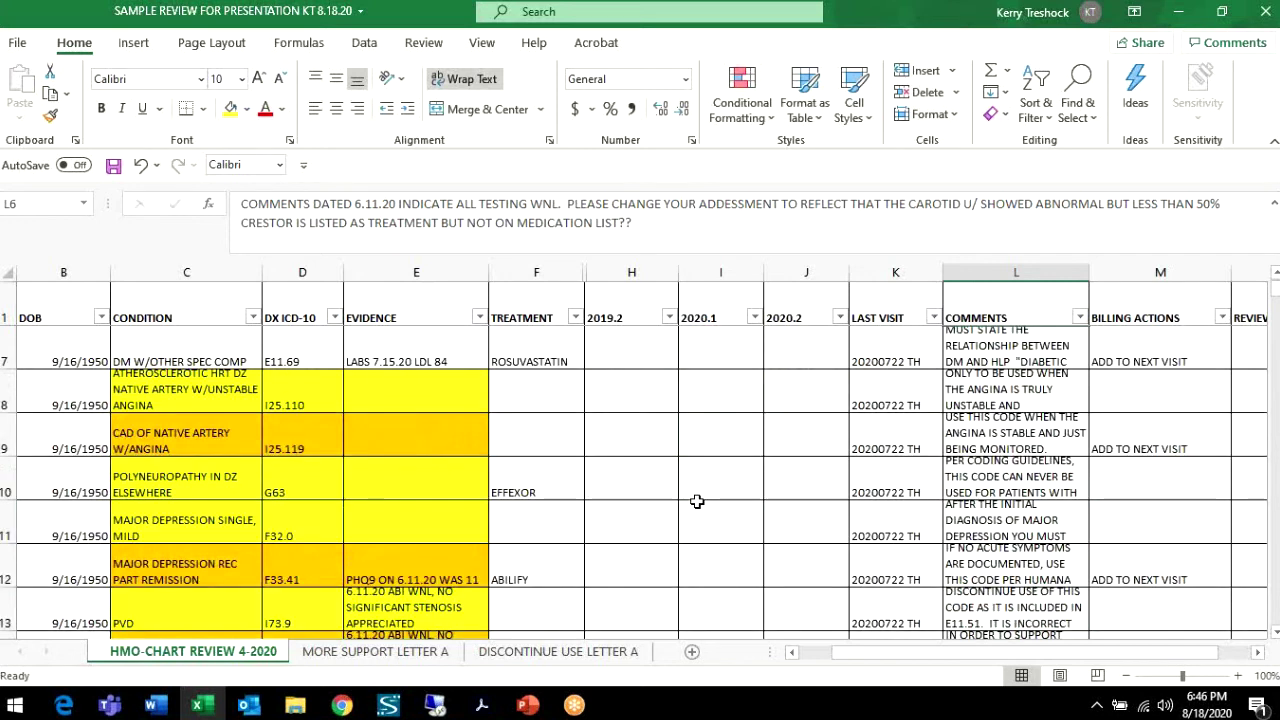
pyautogui.click(661, 399)
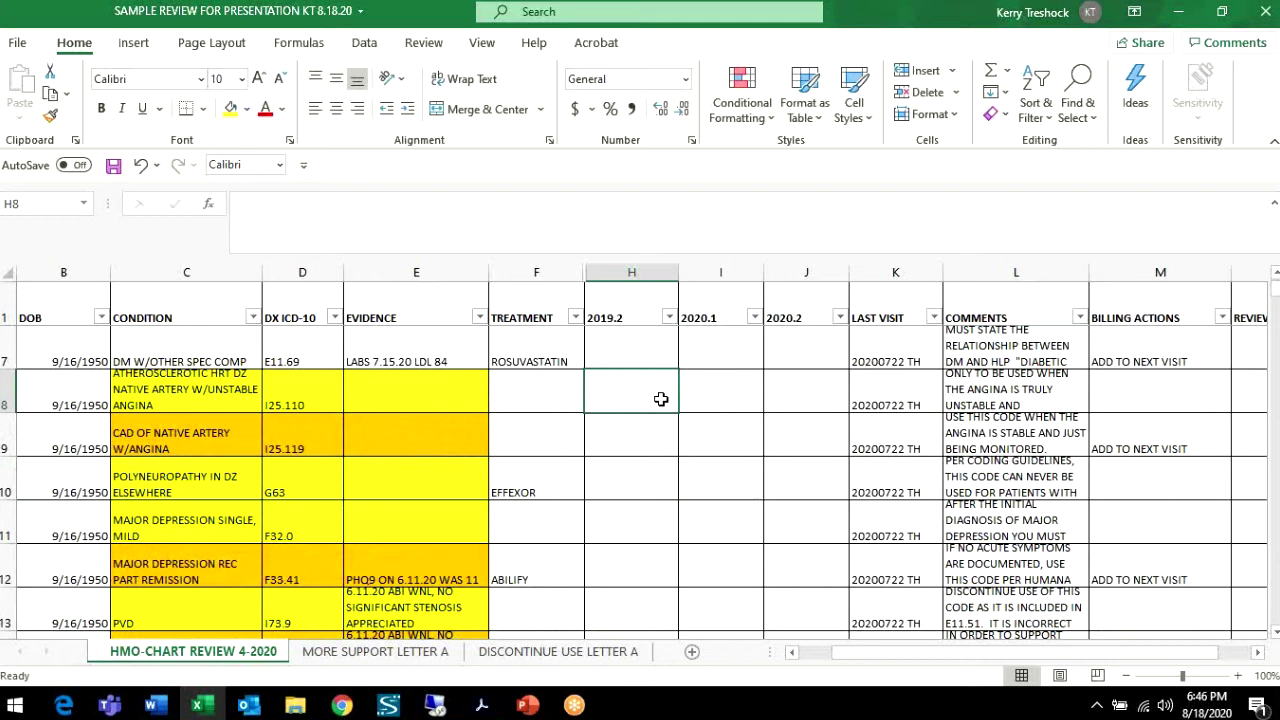
pyautogui.click(980, 437)
pyautogui.moveTo(8, 456); pyautogui.dragTo(10, 524)
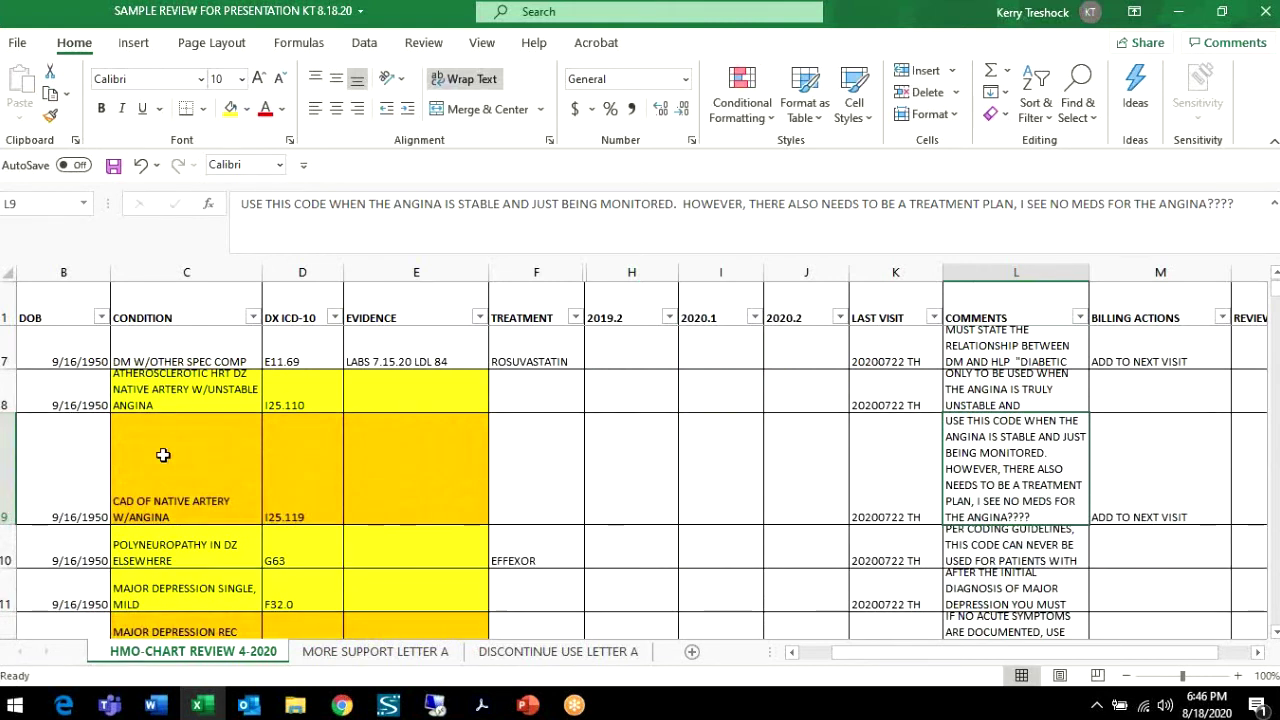
pyautogui.moveTo(4, 410); pyautogui.dragTo(4, 438)
# - Check the A FIB comment in row 21, auto-fit the height of row 23, and select its ACUTE ON CHRONIC SYSTOLIC CHF comment
pyautogui.scroll(-1, 548, 491)
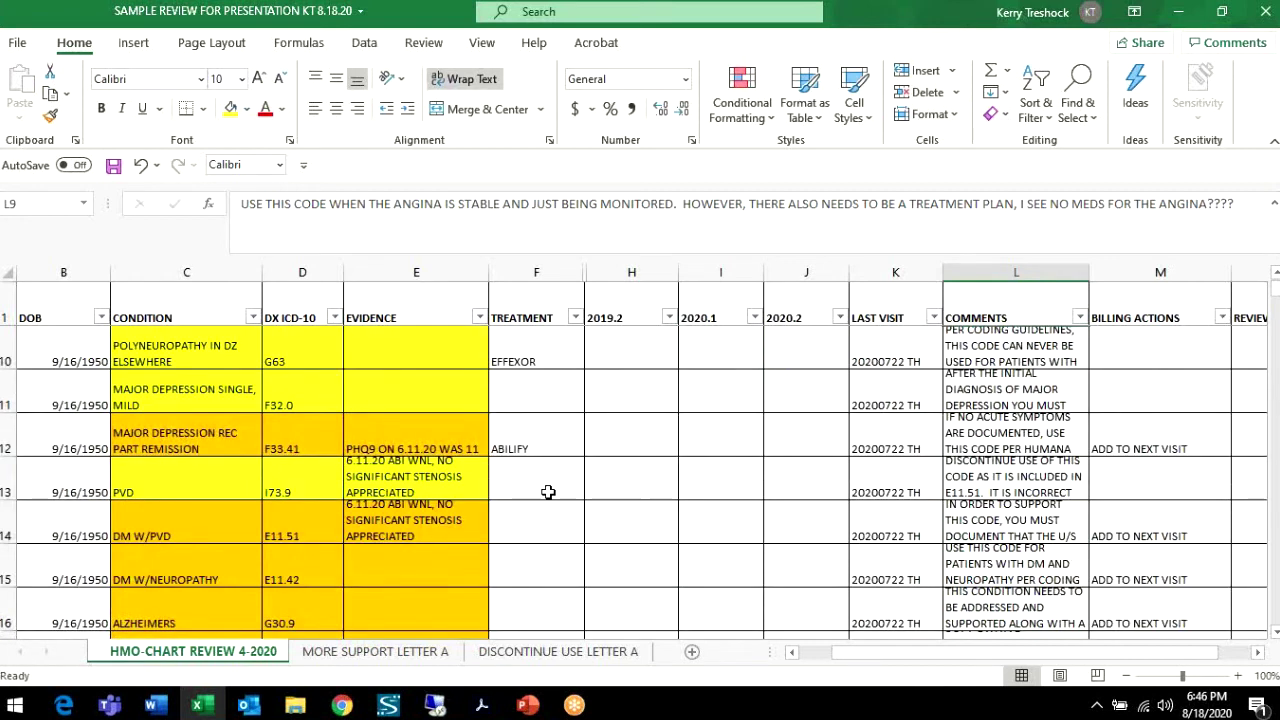
pyautogui.click(173, 480)
pyautogui.scroll(-3, 694, 443)
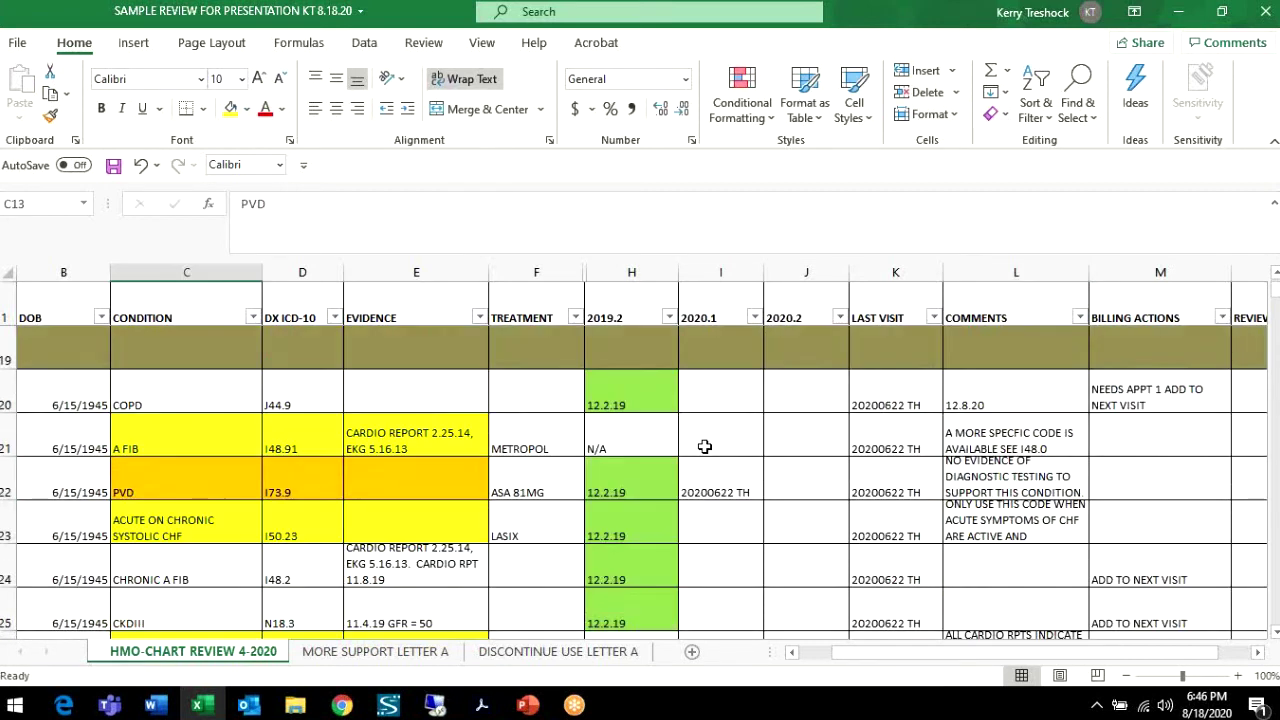
pyautogui.click(1014, 435)
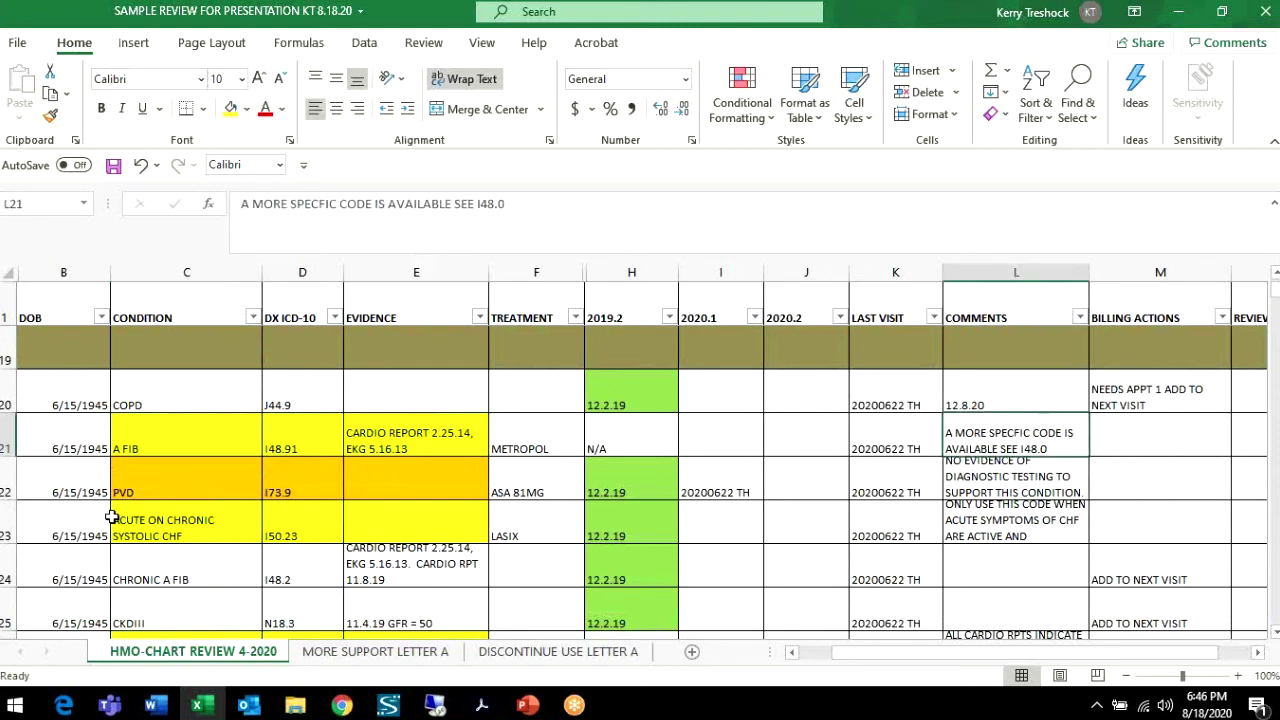
pyautogui.doubleClick(3, 541)
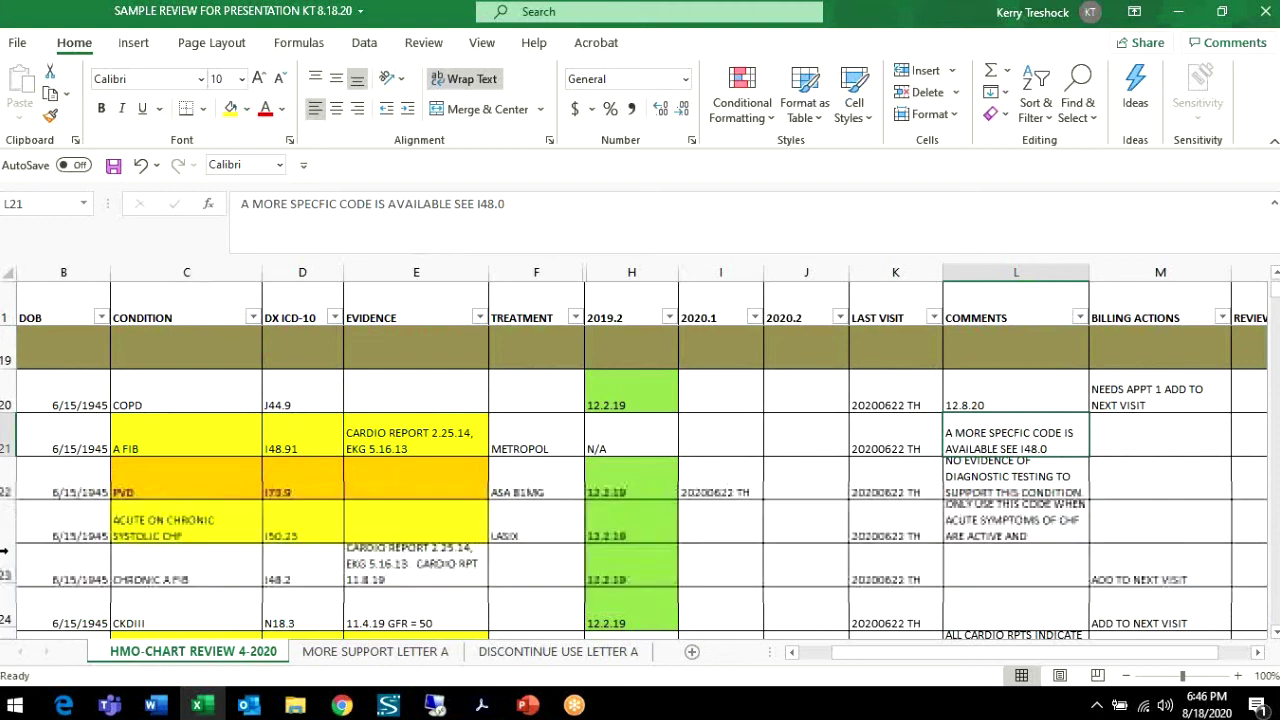
pyautogui.click(1000, 543)
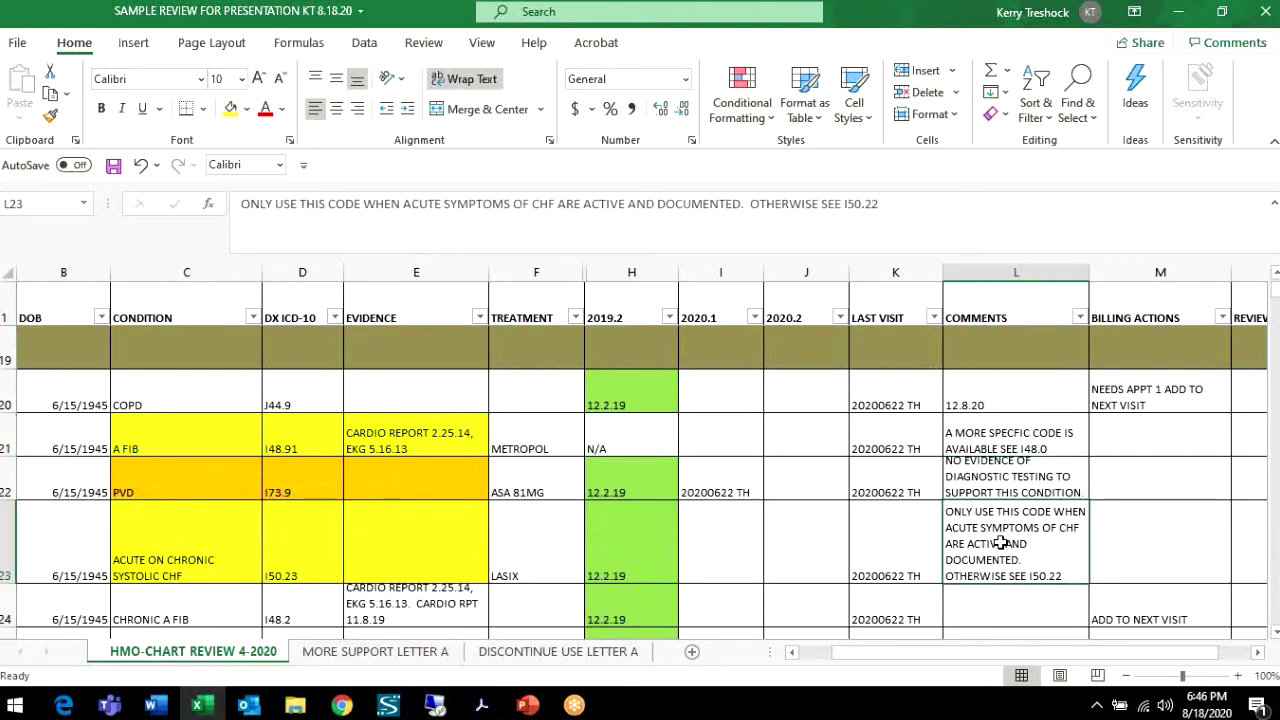
# - View the MORE SUPPORT LETTER A sheet and the DISCONTINUE USE LETTER A sheet
pyautogui.click(387, 659)
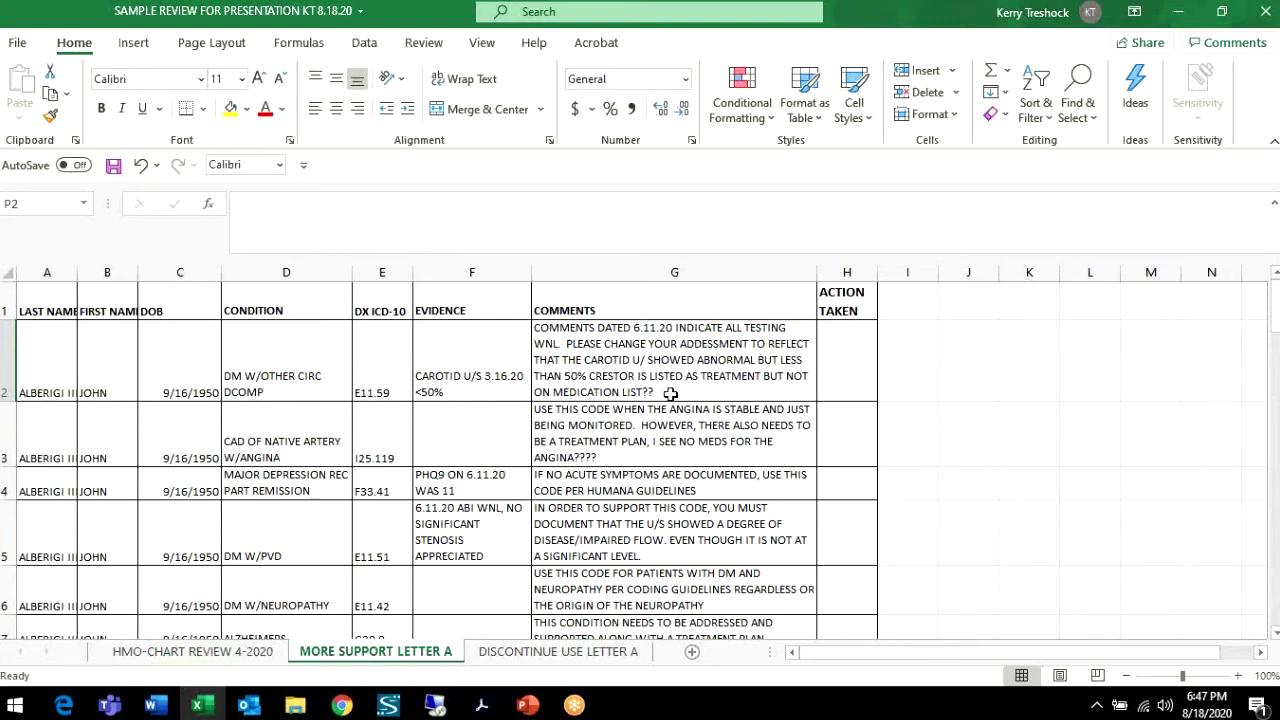
pyautogui.click(572, 651)
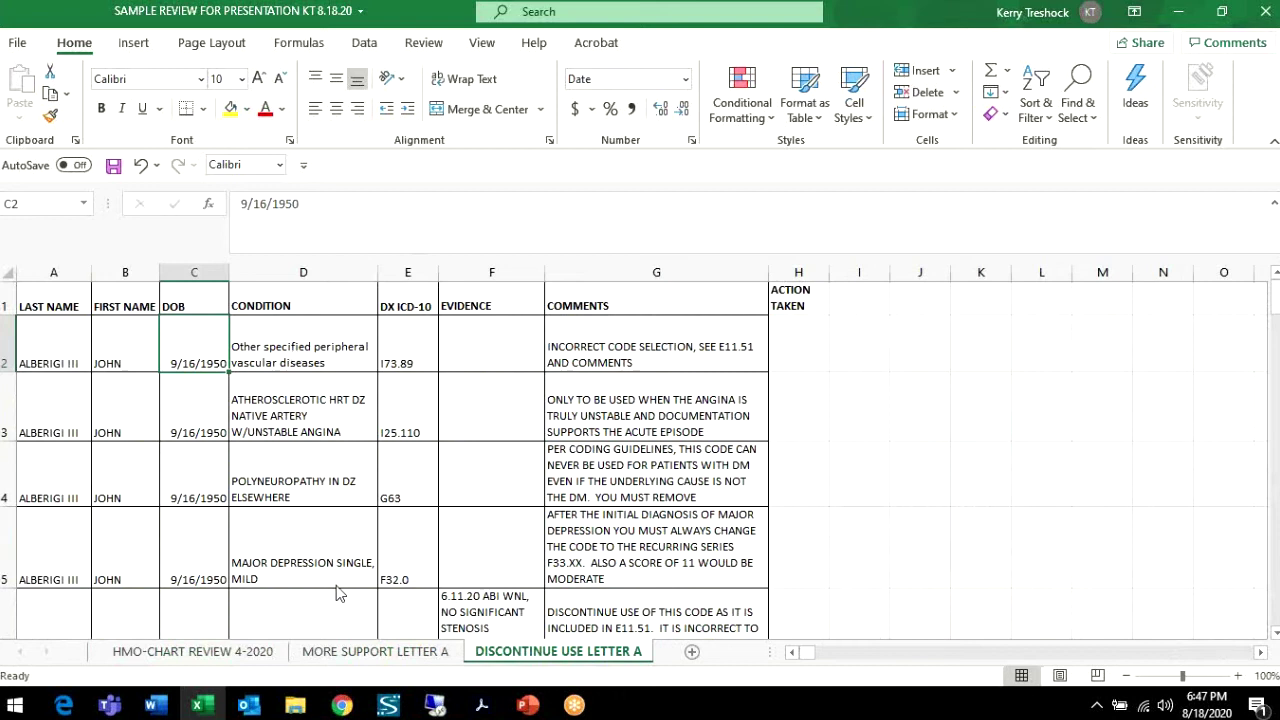
# - Switch to the open case study 2.pdf in Adobe Acrobat
pyautogui.moveTo(481, 705)
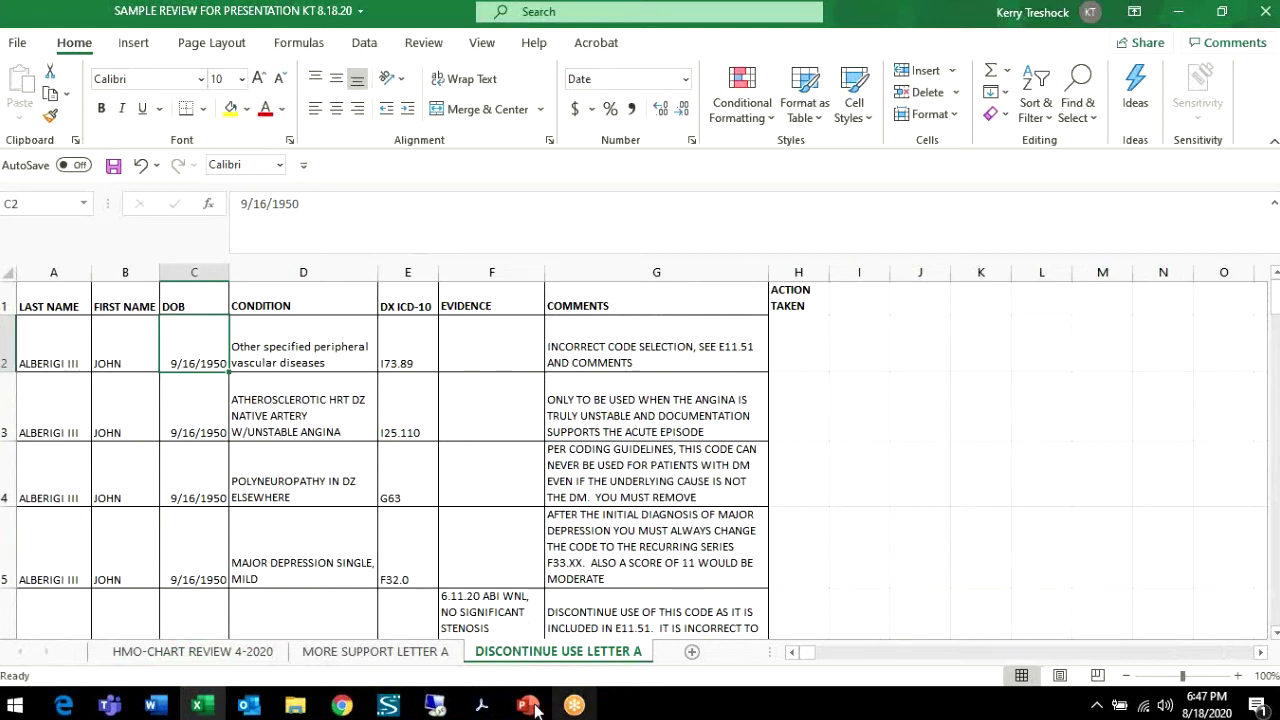
pyautogui.moveTo(354, 710)
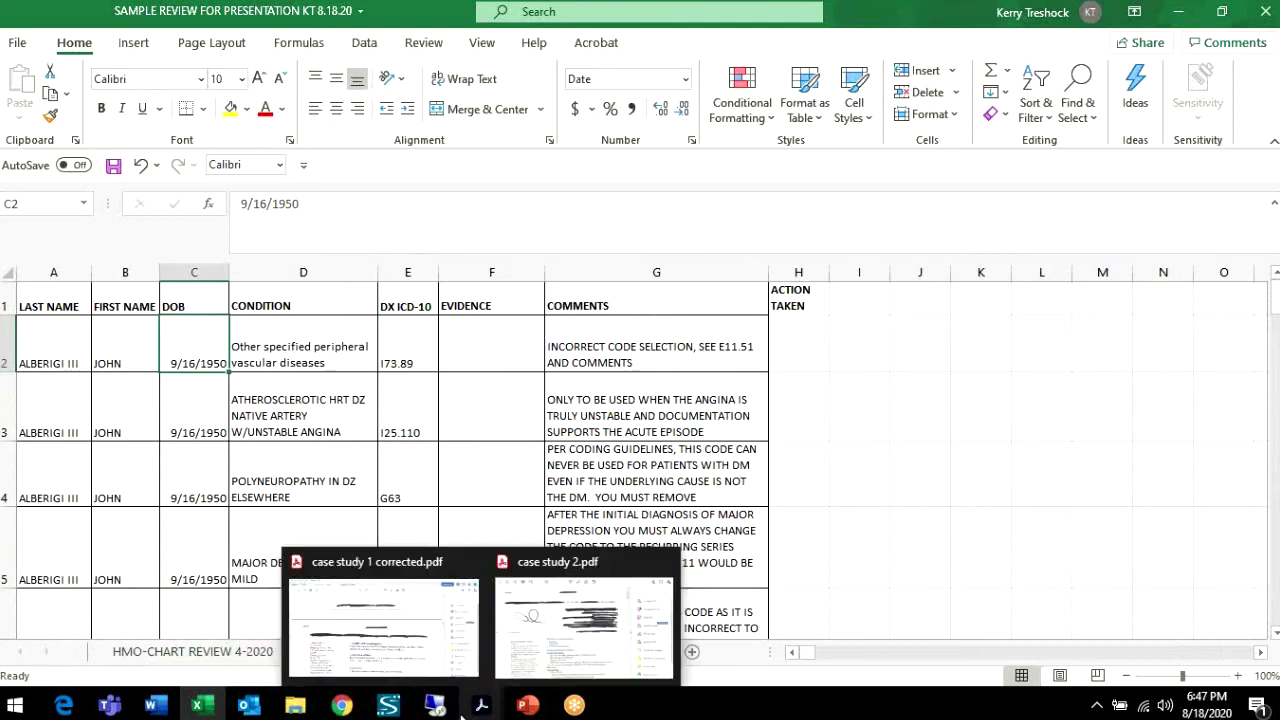
pyautogui.moveTo(440, 710)
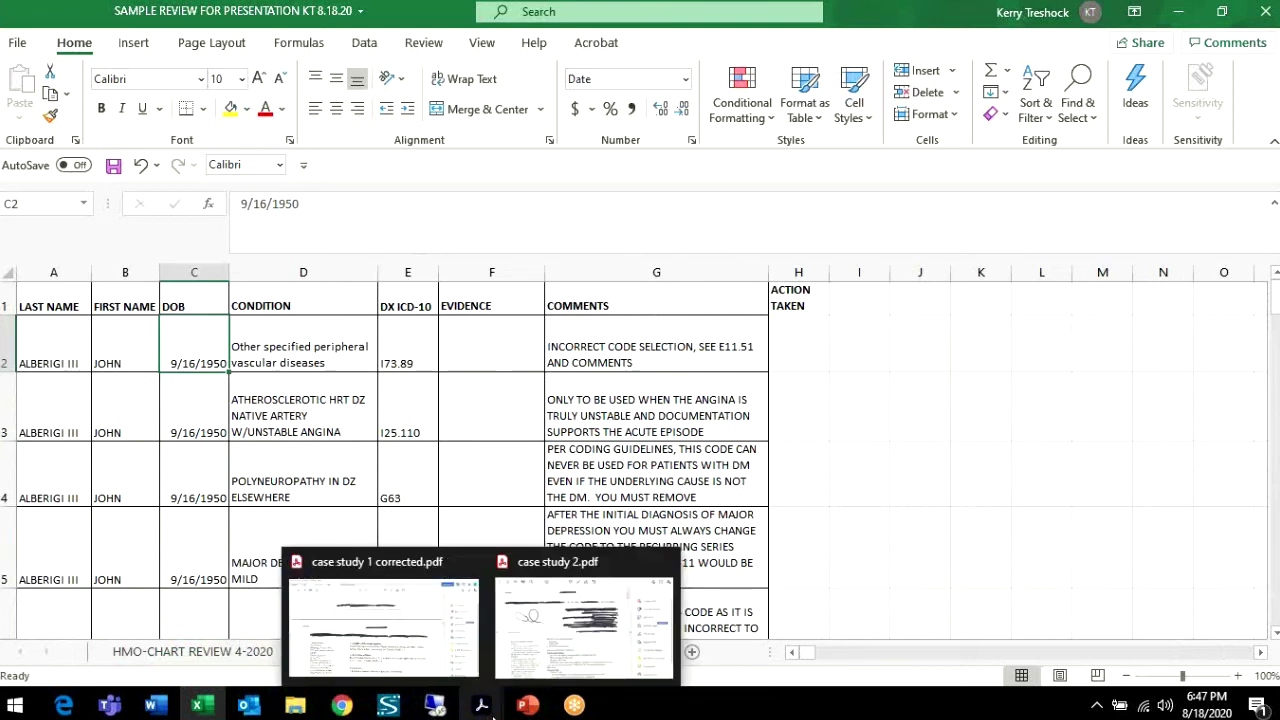
pyautogui.click(585, 615)
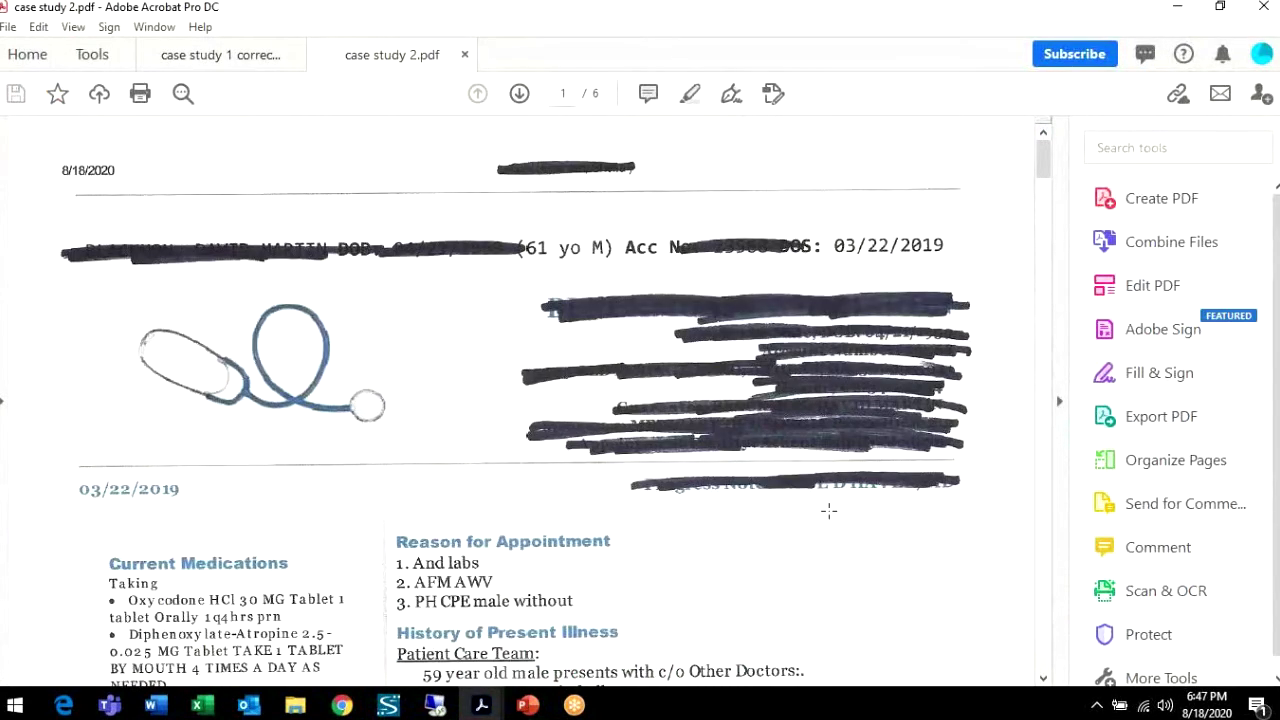